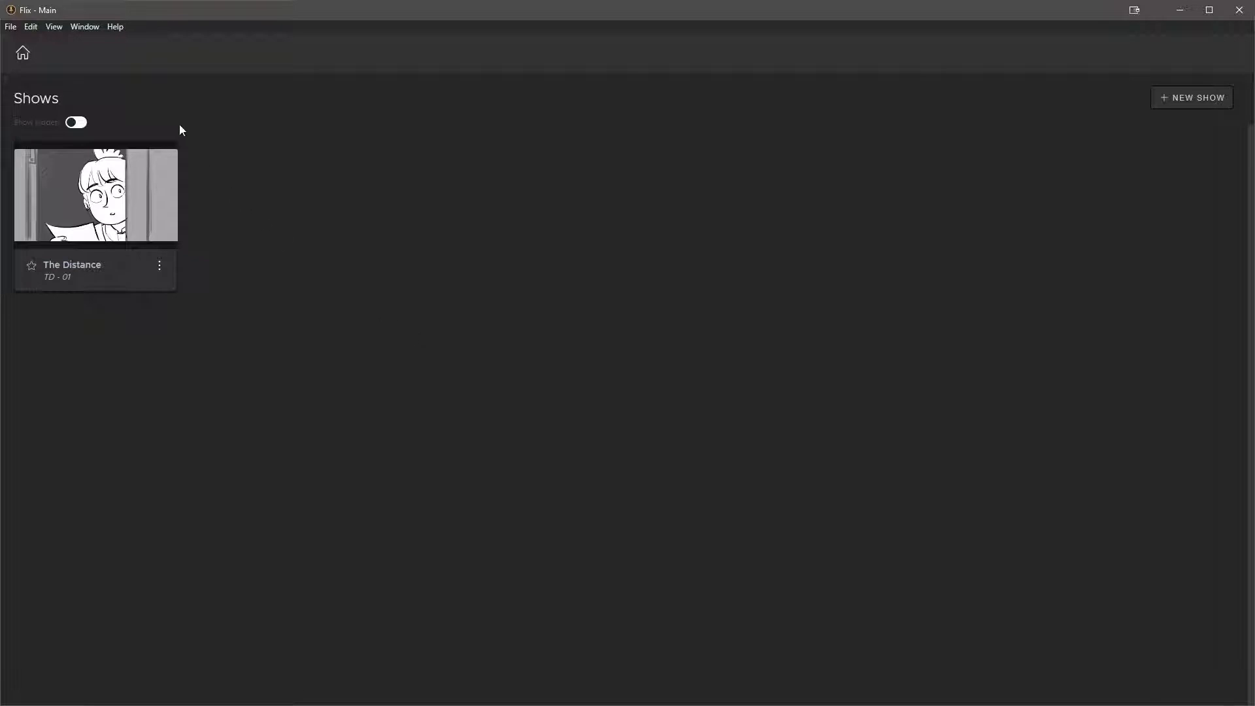
Open the Management Console and switch to the Group Management page
{"action": "left_click", "coordinate": [12, 28]}
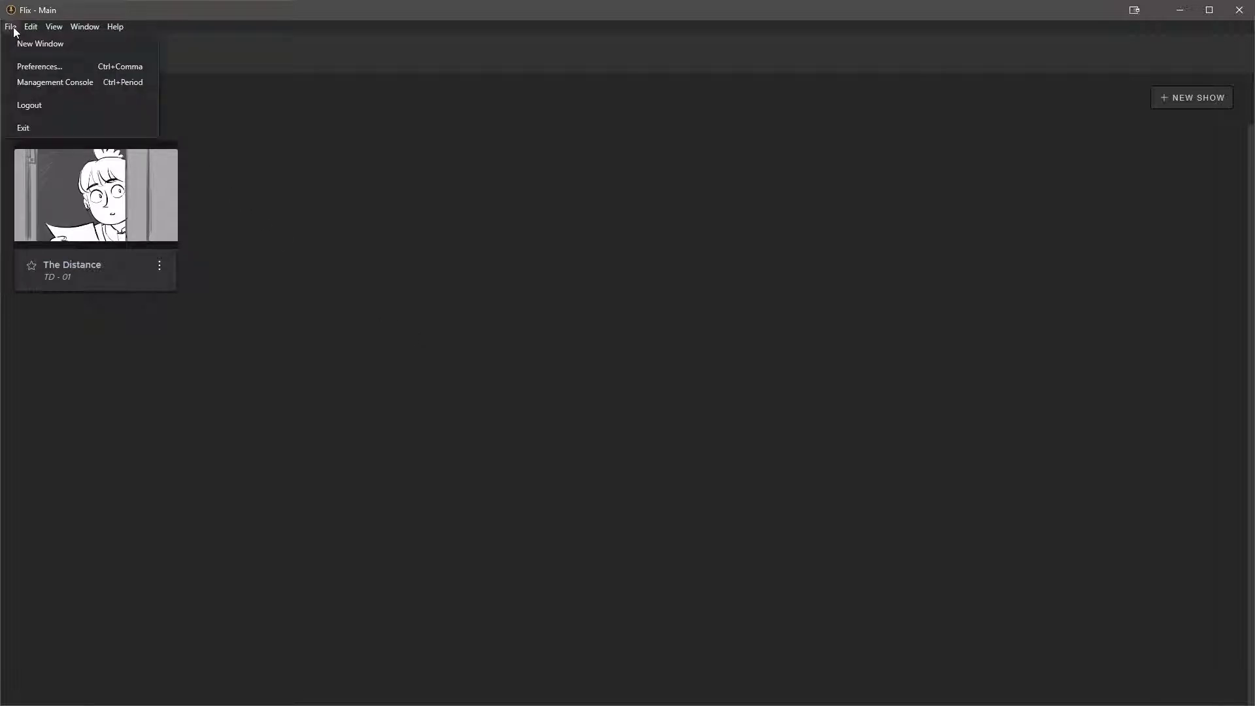
{"action": "left_click", "coordinate": [41, 83]}
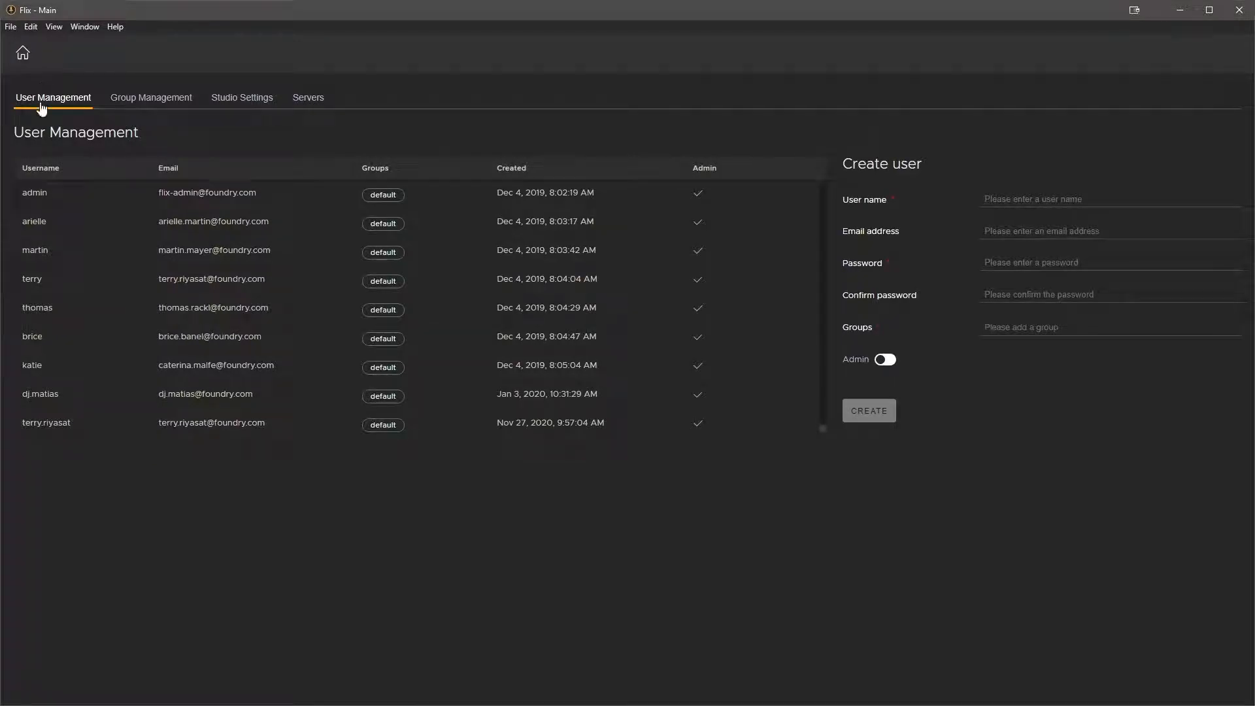
{"action": "left_click", "coordinate": [153, 102]}
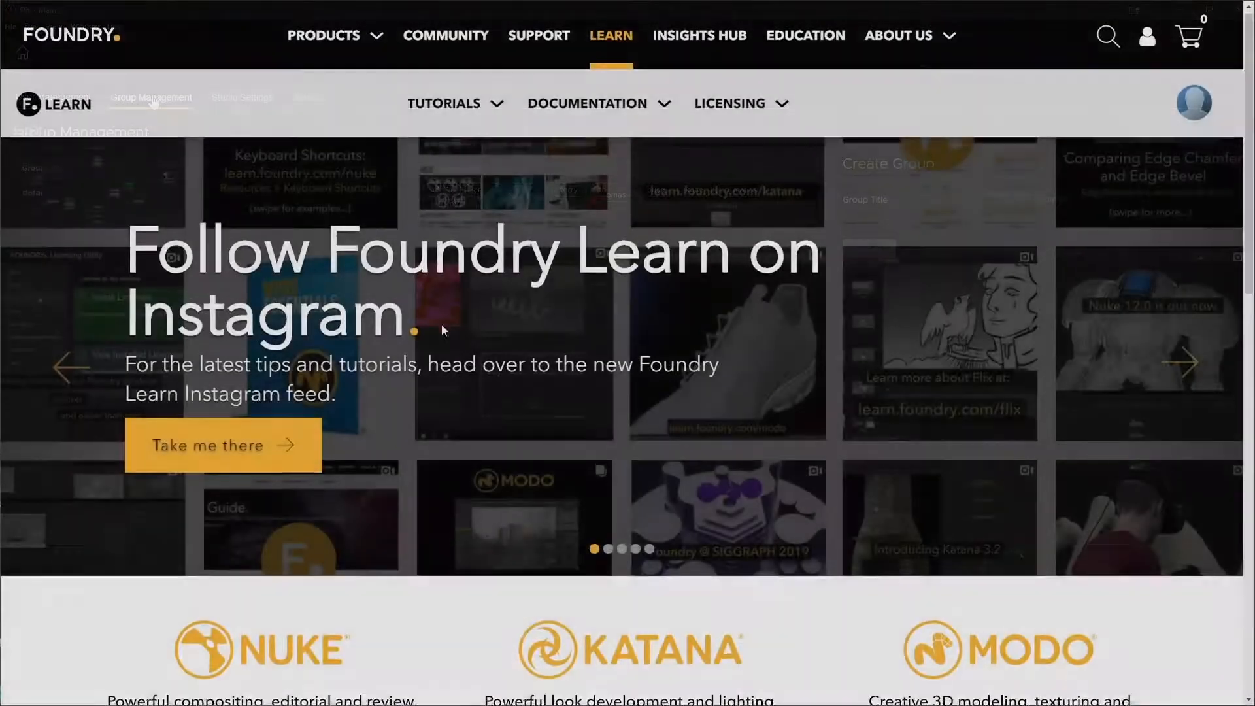
Switch to the Foundry Learn website and browse to the Flix tutorials, opening Collaborating on an Animatic Remotely
{"action": "scroll", "coordinate": [442, 327], "scroll_direction": "down", "scroll_amount": 6}
{"action": "scroll", "coordinate": [444, 332], "scroll_direction": "down", "scroll_amount": 1}
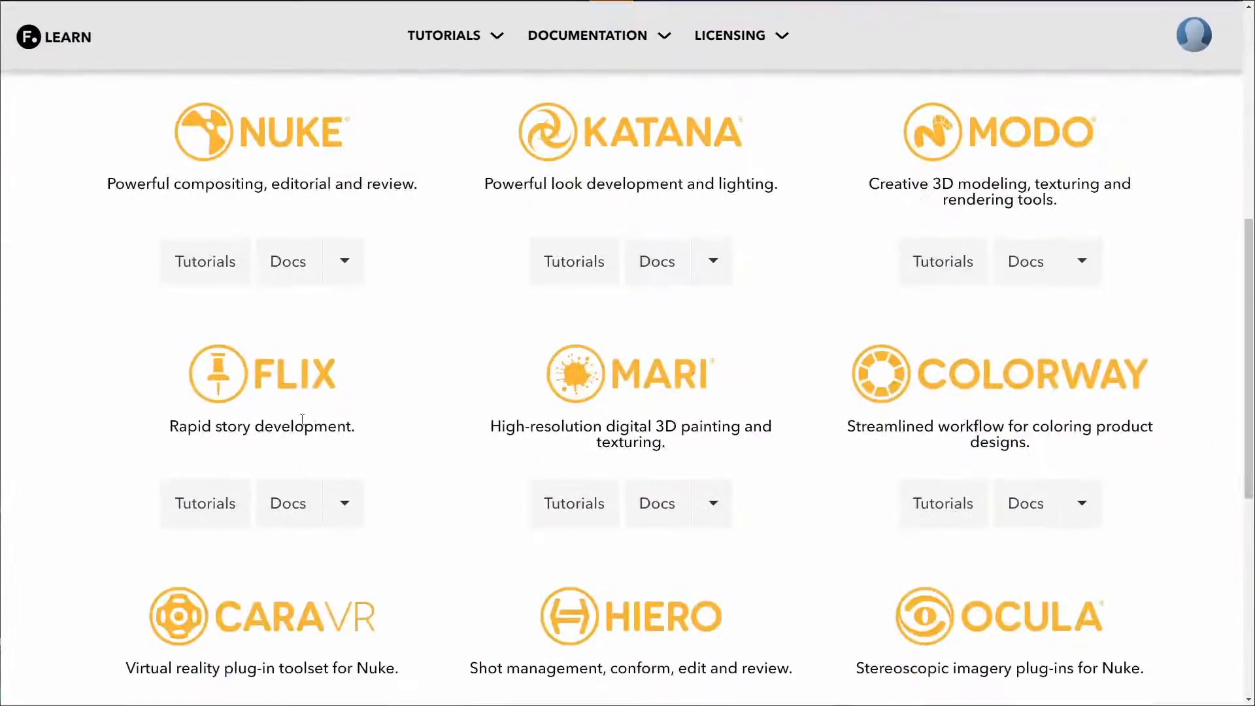
{"action": "left_click", "coordinate": [221, 500]}
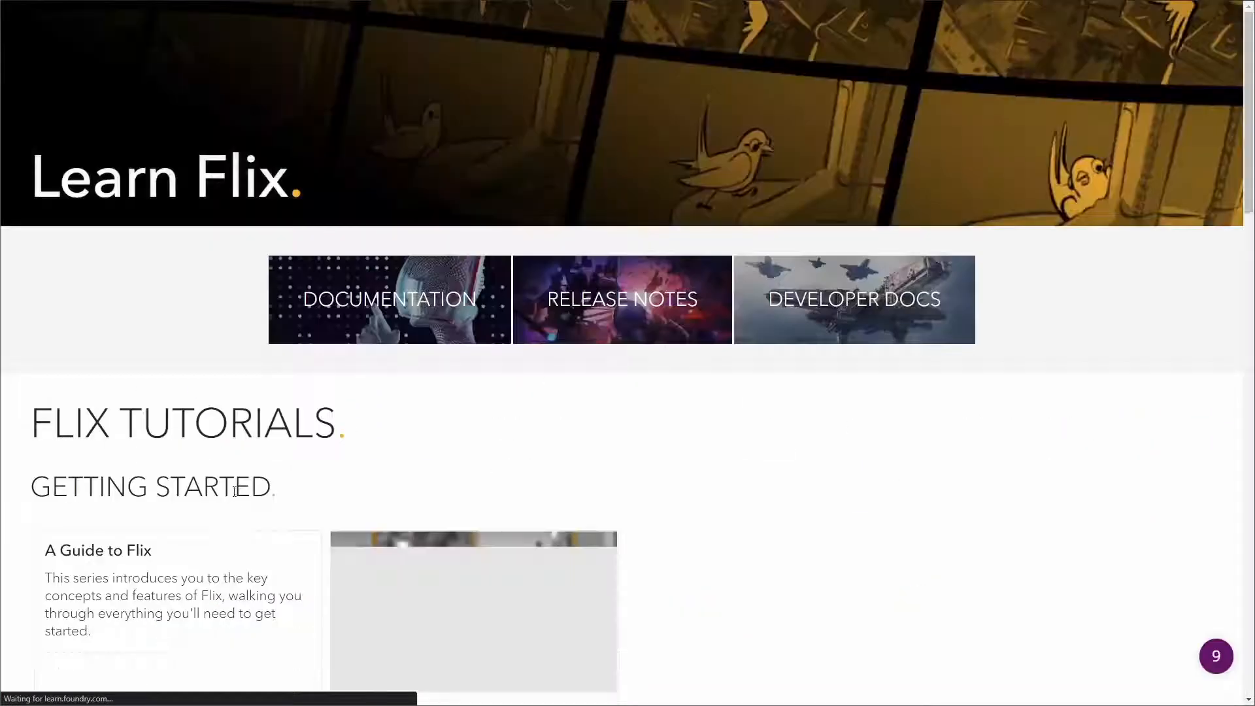
{"action": "scroll", "coordinate": [585, 429], "scroll_direction": "down", "scroll_amount": 2}
{"action": "scroll", "coordinate": [587, 429], "scroll_direction": "down", "scroll_amount": 3}
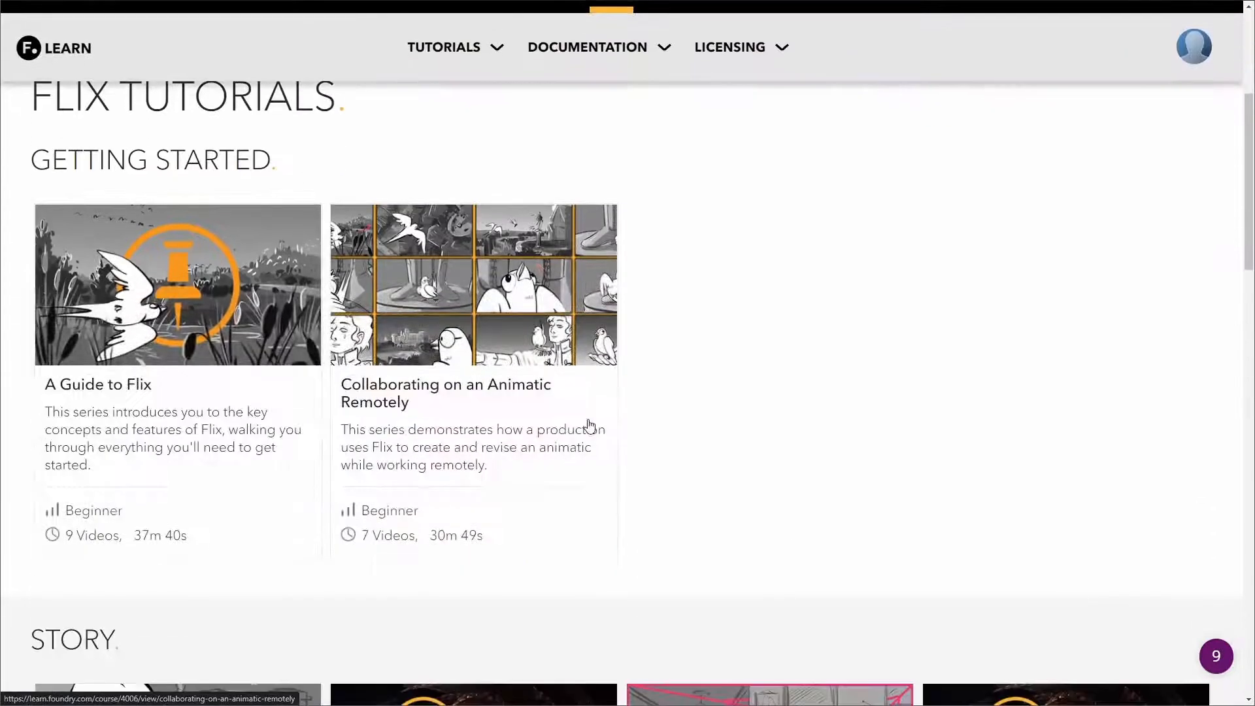
{"action": "left_click", "coordinate": [493, 356]}
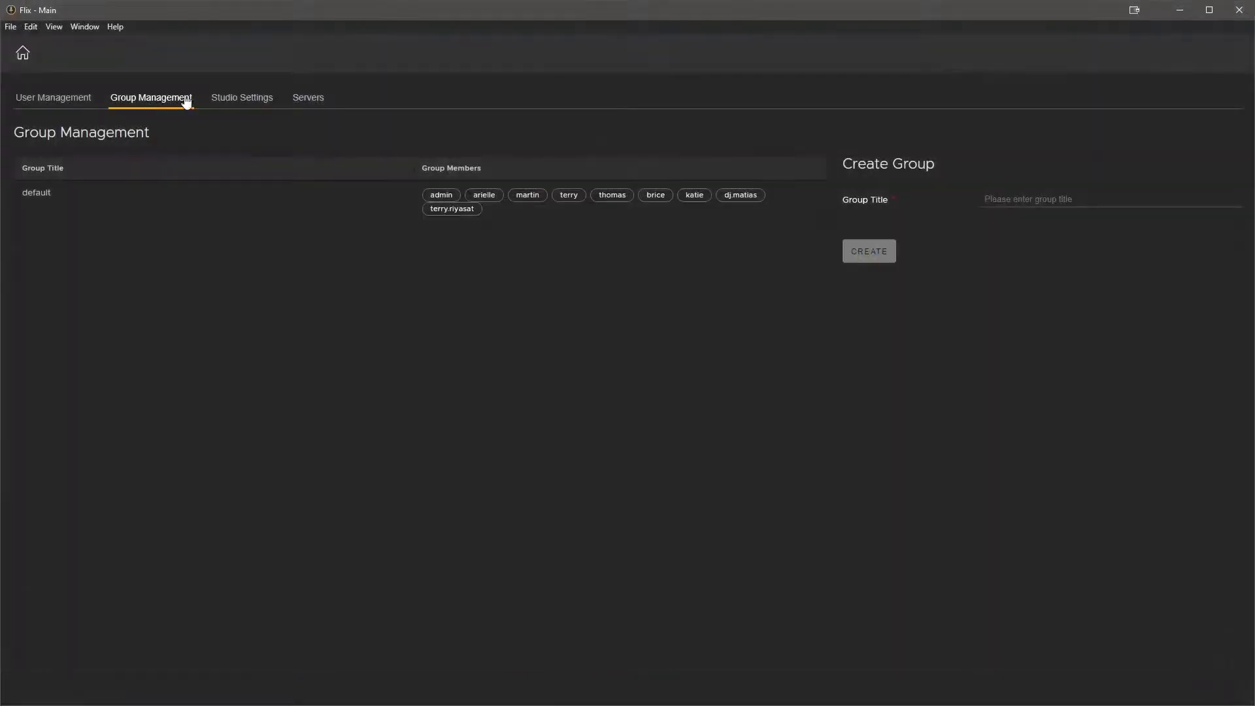
Open the third-party apps General studio settings and set the sketching tool to Storyboard Pro
{"action": "left_click", "coordinate": [246, 102]}
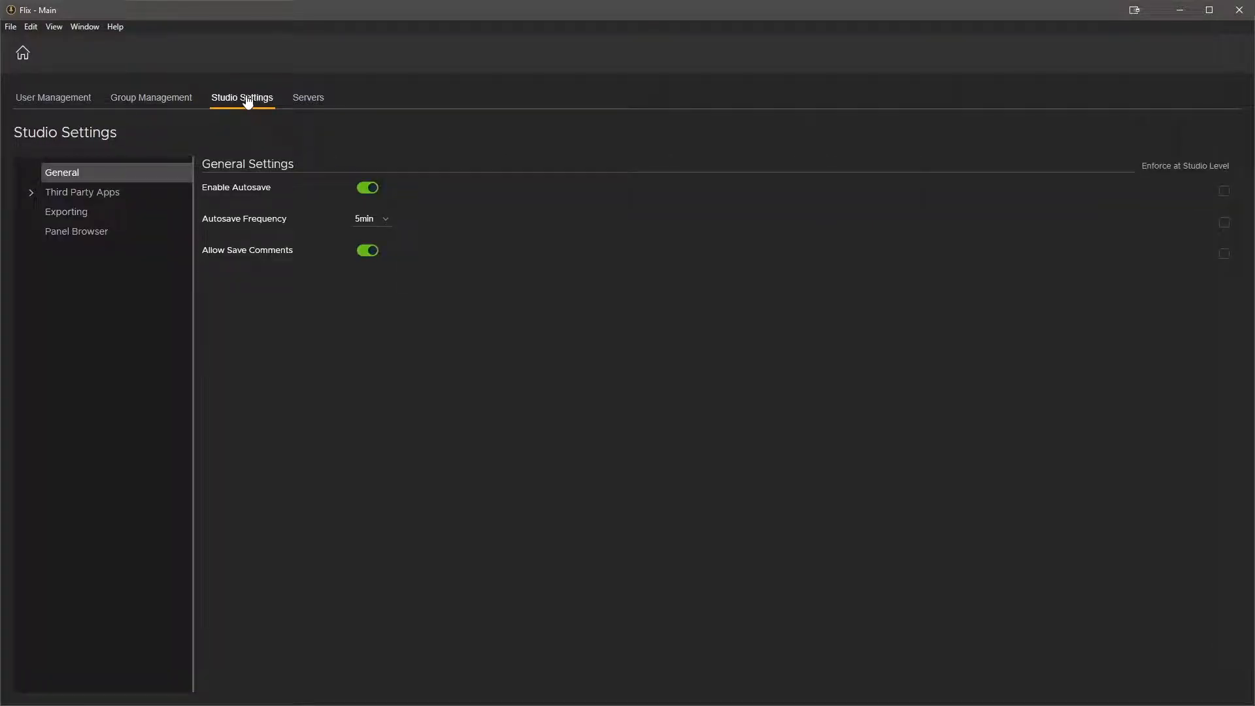
{"action": "mouse_move", "coordinate": [1200, 170]}
{"action": "left_click", "coordinate": [87, 194]}
{"action": "left_click", "coordinate": [82, 217]}
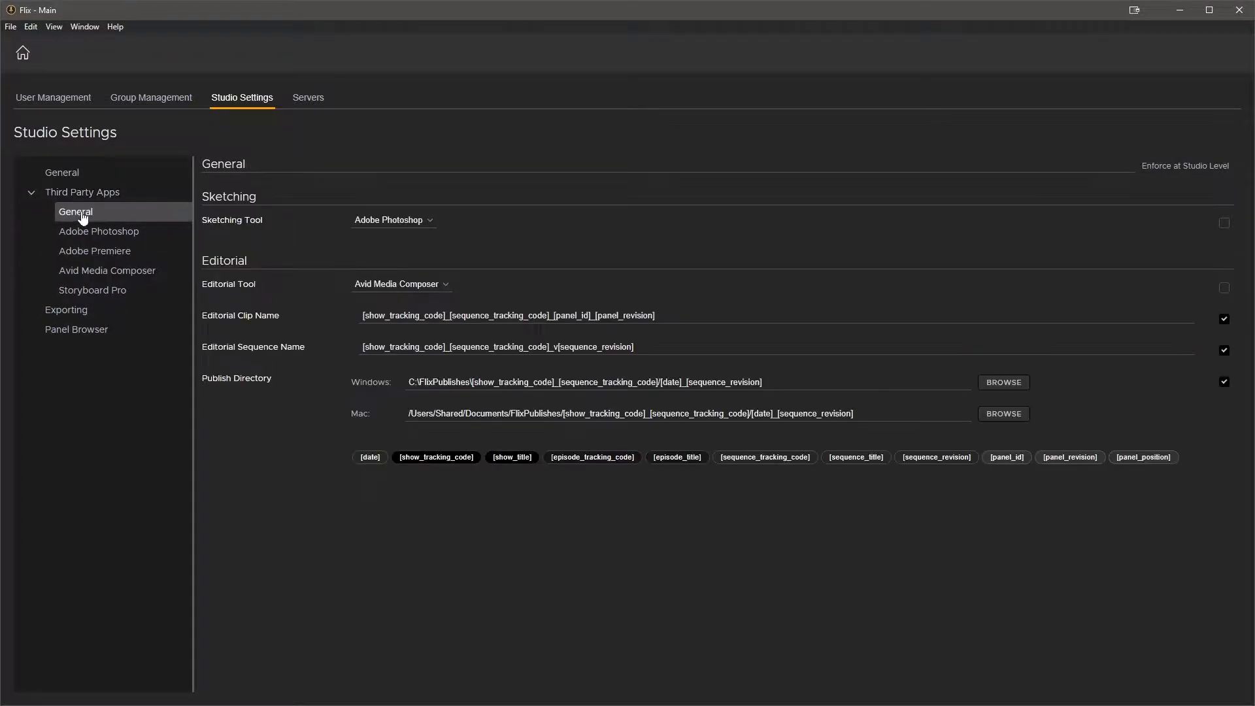
{"action": "left_click", "coordinate": [391, 222]}
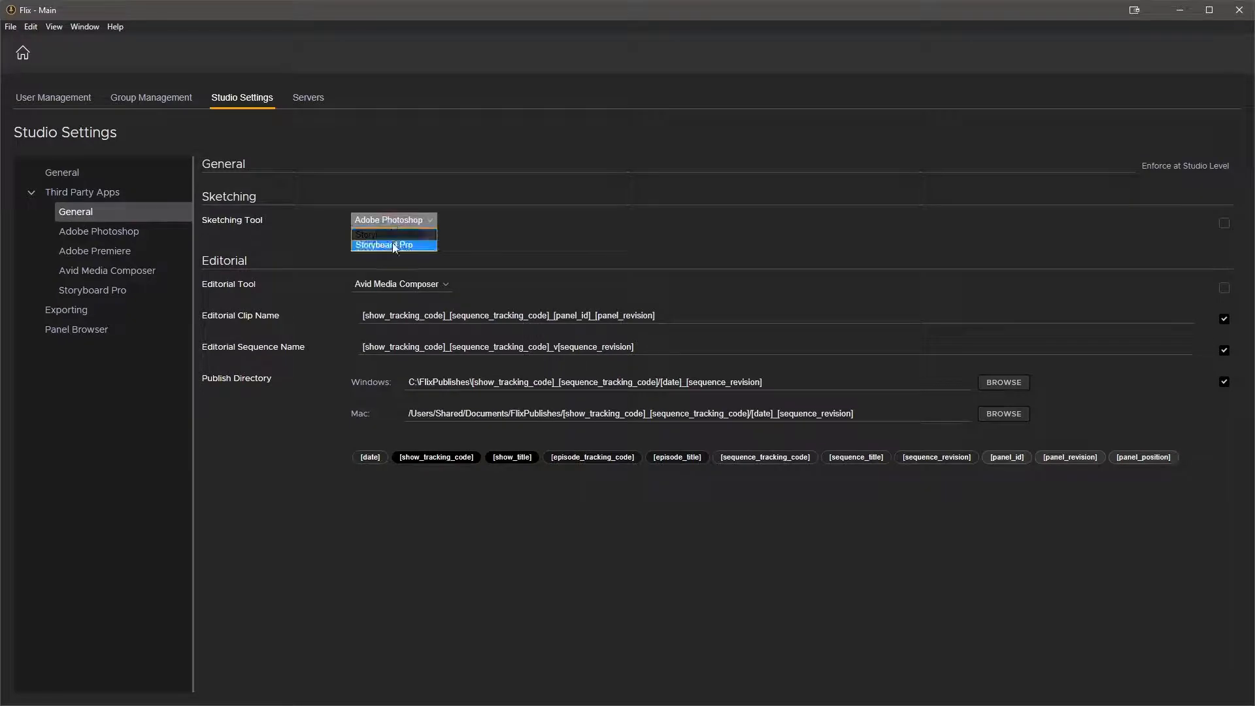
{"action": "left_click", "coordinate": [393, 243]}
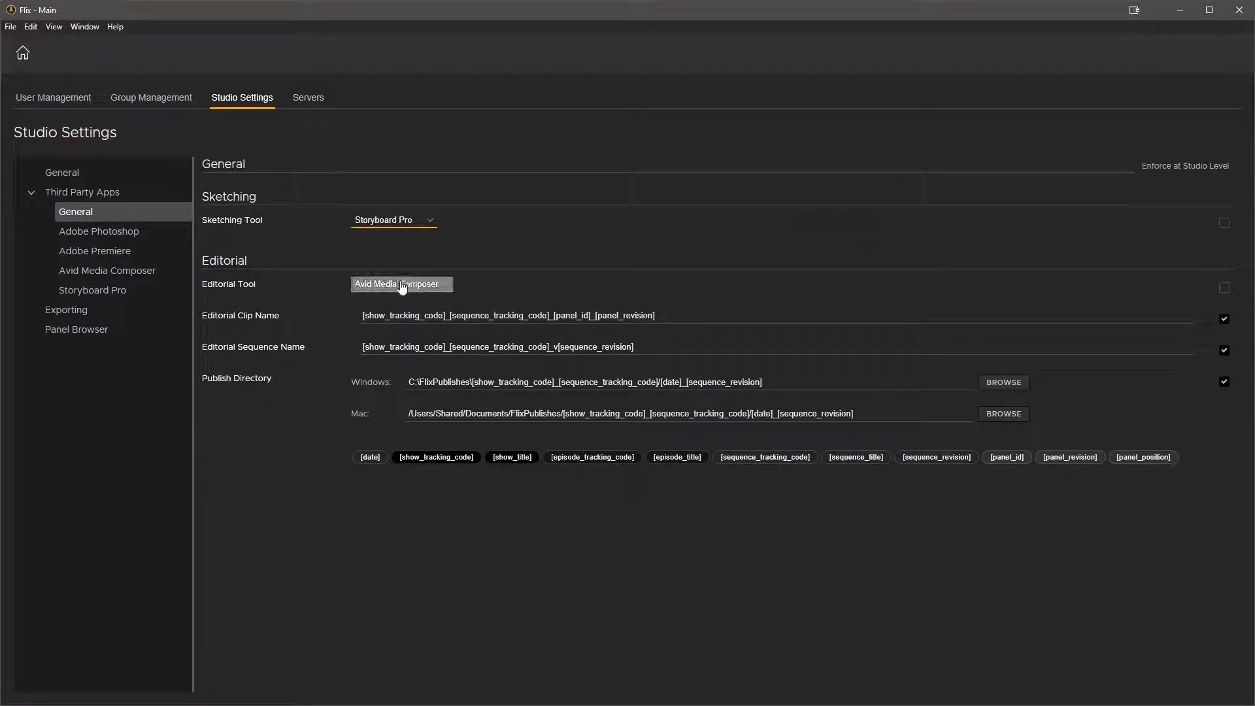
Set the editorial tool to Adobe Premiere and enforce the sketching tool at studio level
{"action": "left_click", "coordinate": [401, 284]}
{"action": "left_click", "coordinate": [392, 304]}
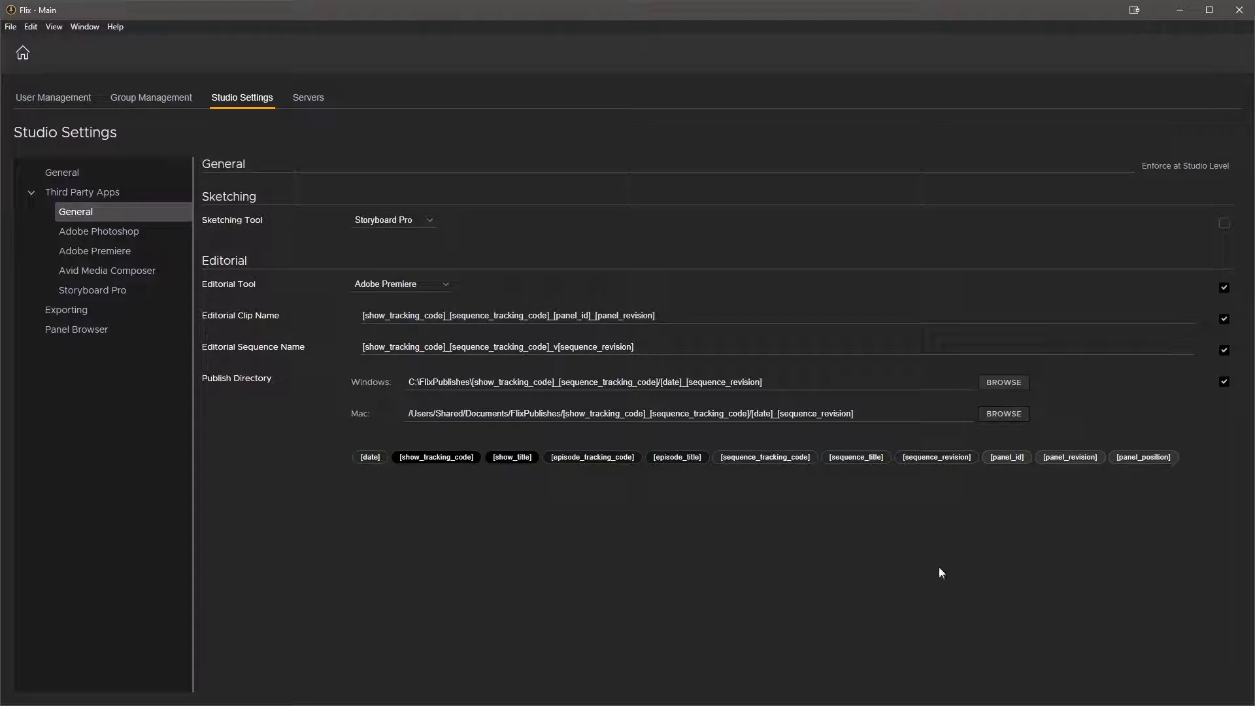
{"action": "left_click", "coordinate": [1224, 223]}
Append _[sequence_revision] to the editorial clip name and remove it again
{"action": "left_click", "coordinate": [704, 318]}
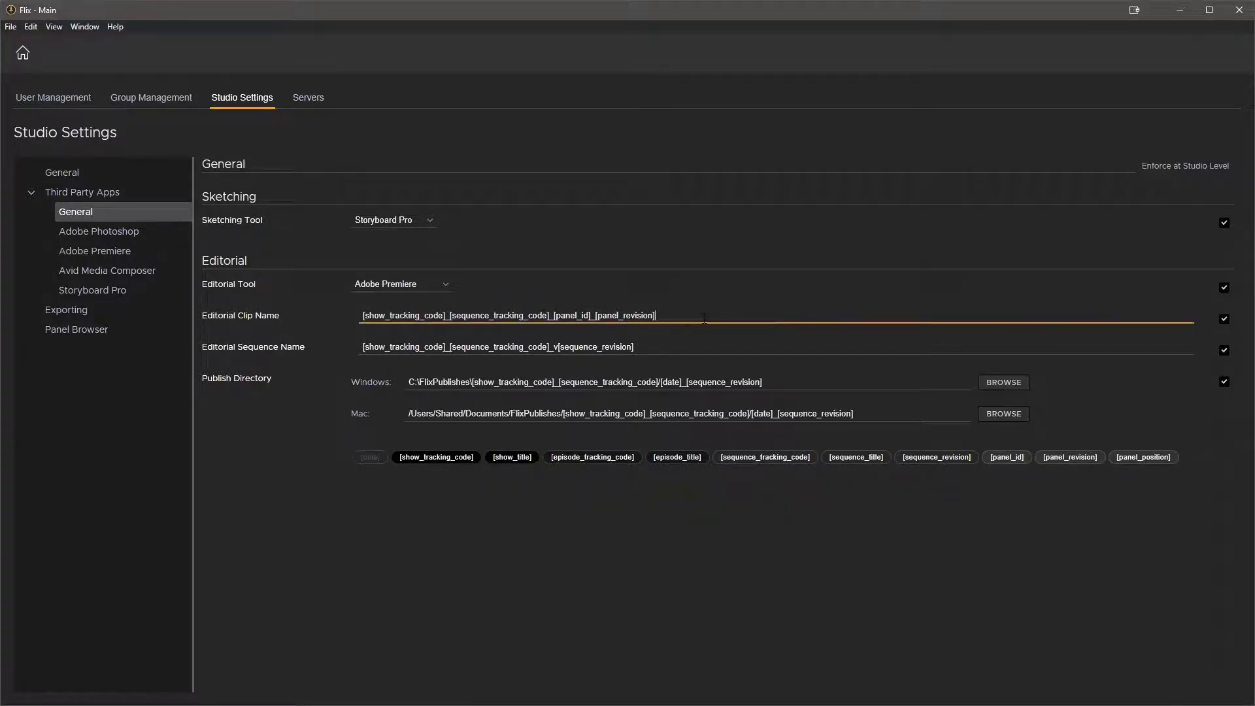
{"action": "type", "text": "_"}
{"action": "left_click", "coordinate": [928, 458]}
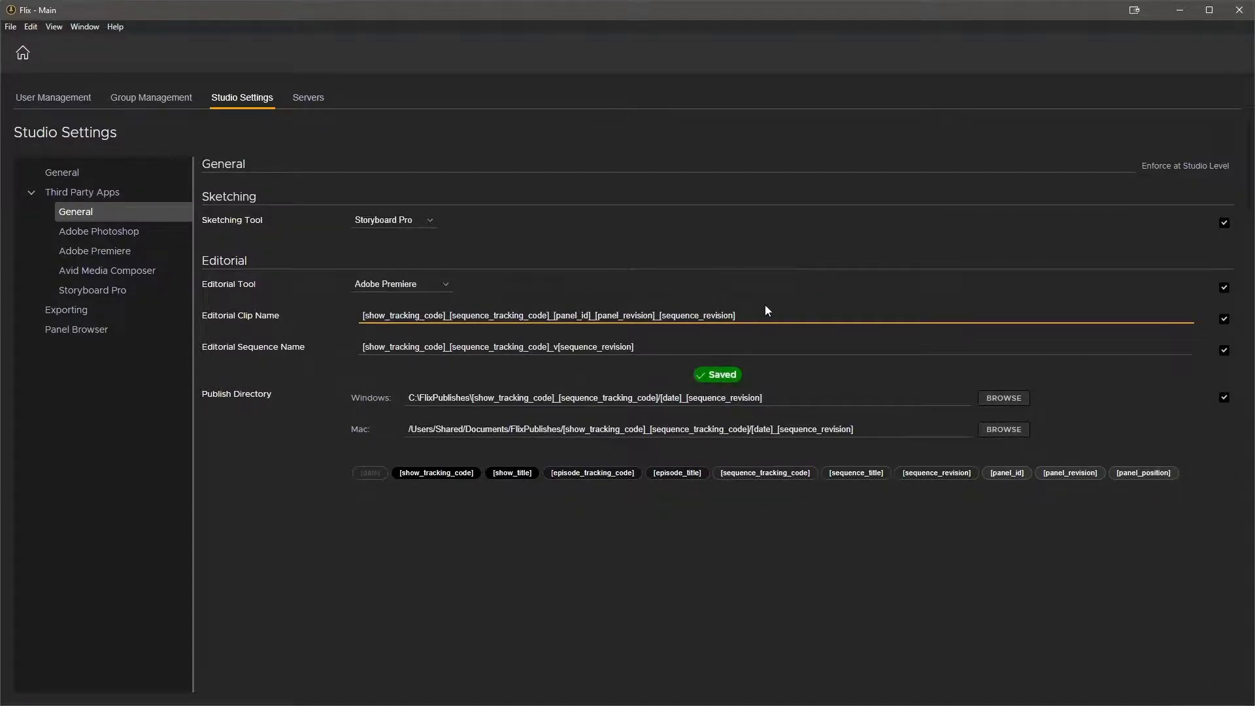
{"action": "left_click_drag", "start_coordinate": [759, 313], "coordinate": [655, 315]}
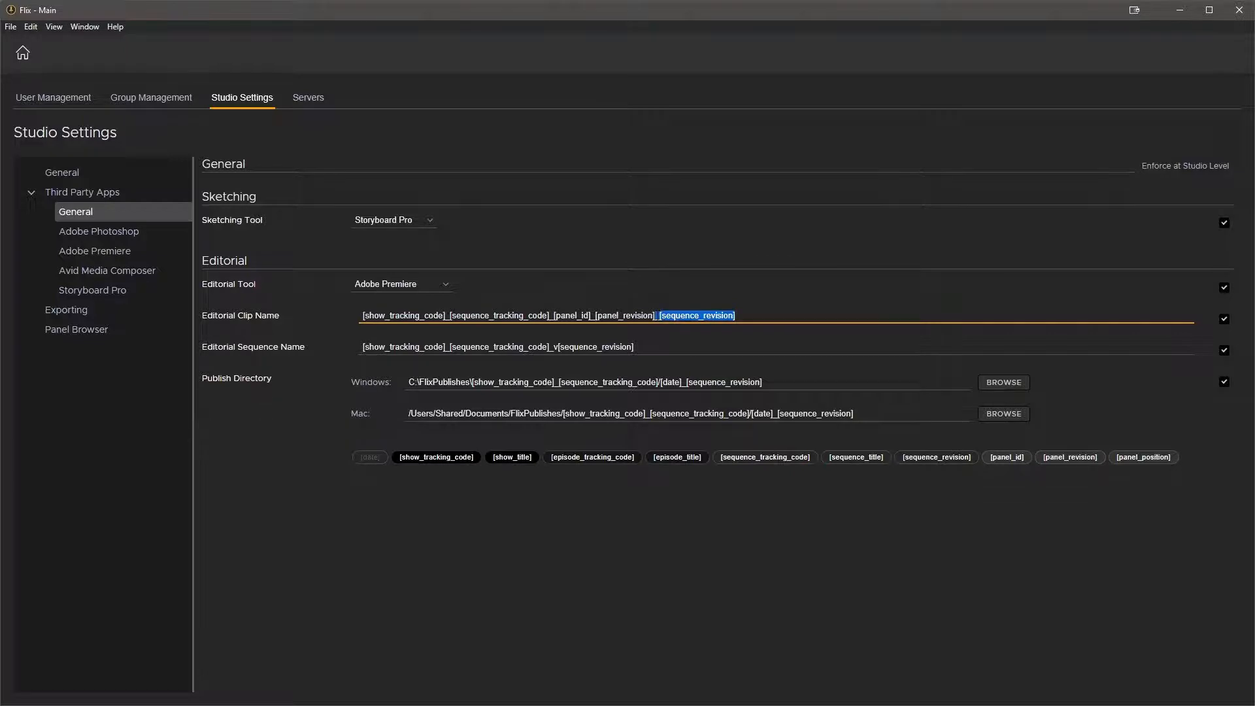
{"action": "key", "text": "BackSpace"}
{"action": "left_click", "coordinate": [593, 593]}
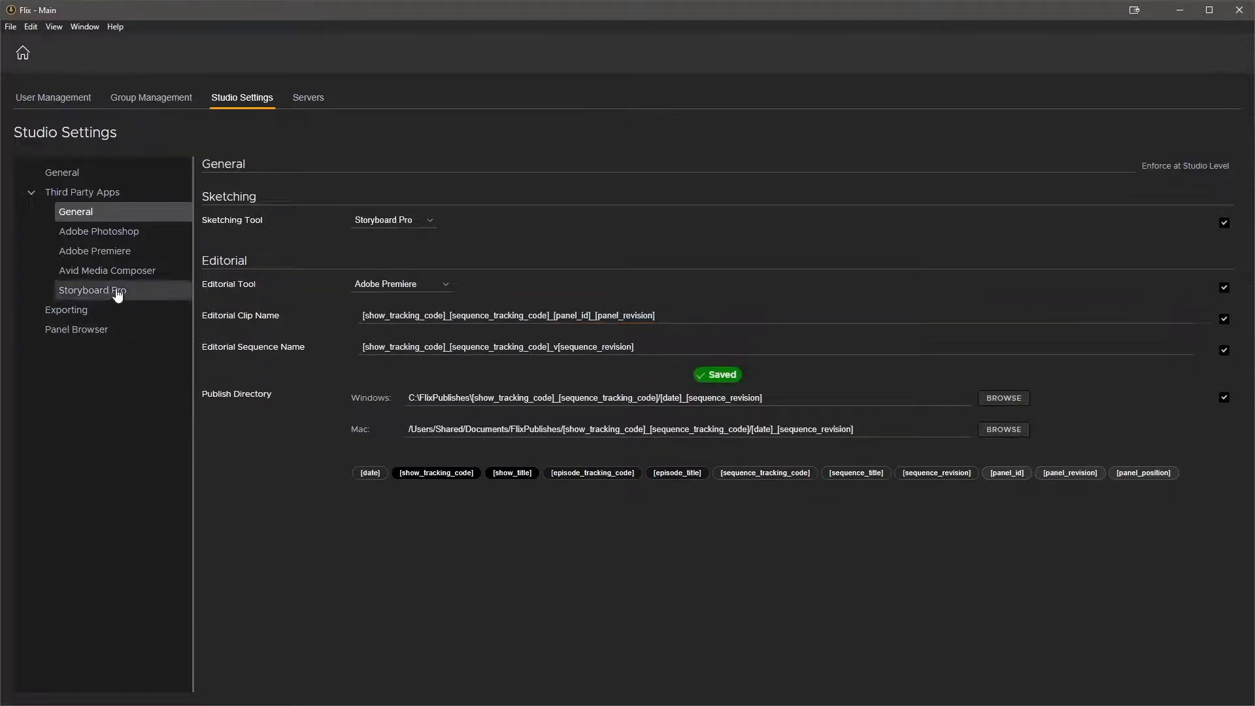
Open the Adobe Premiere settings and enforce Highlight New Panels at studio level
{"action": "left_click", "coordinate": [113, 254]}
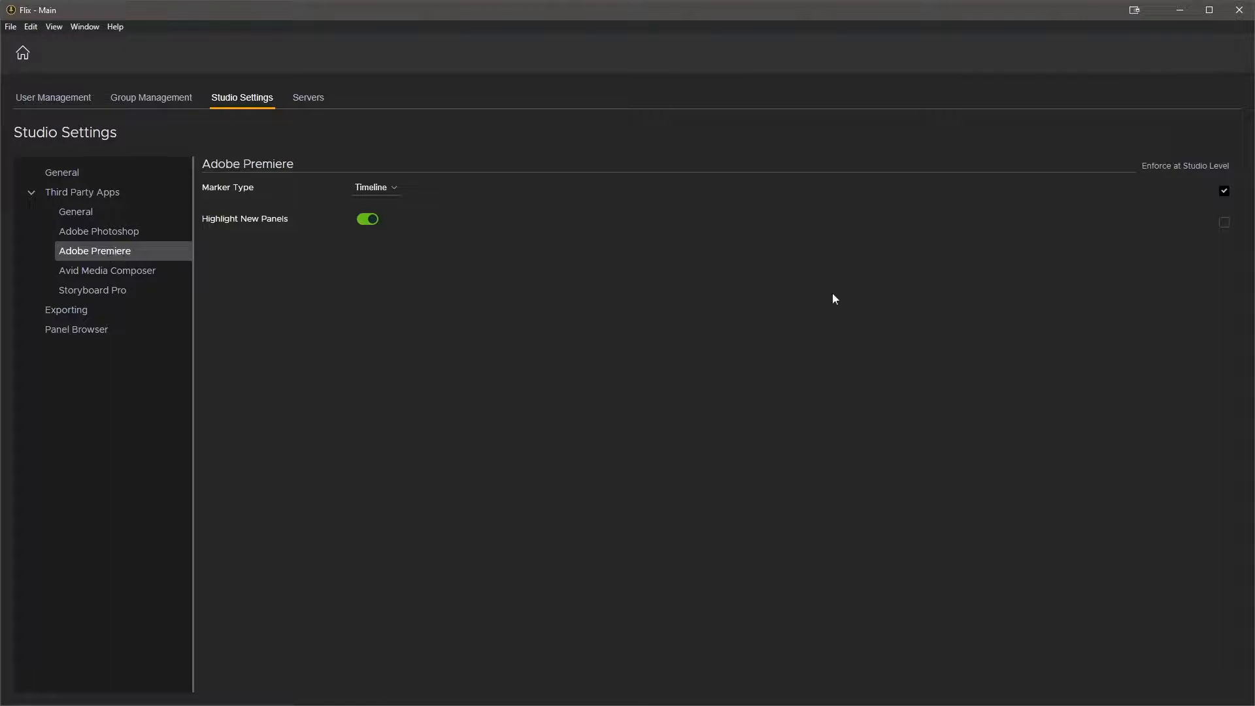
{"action": "left_click", "coordinate": [1225, 224]}
Switch the Premiere marker type to Clip and back to Timeline
{"action": "left_click", "coordinate": [391, 188]}
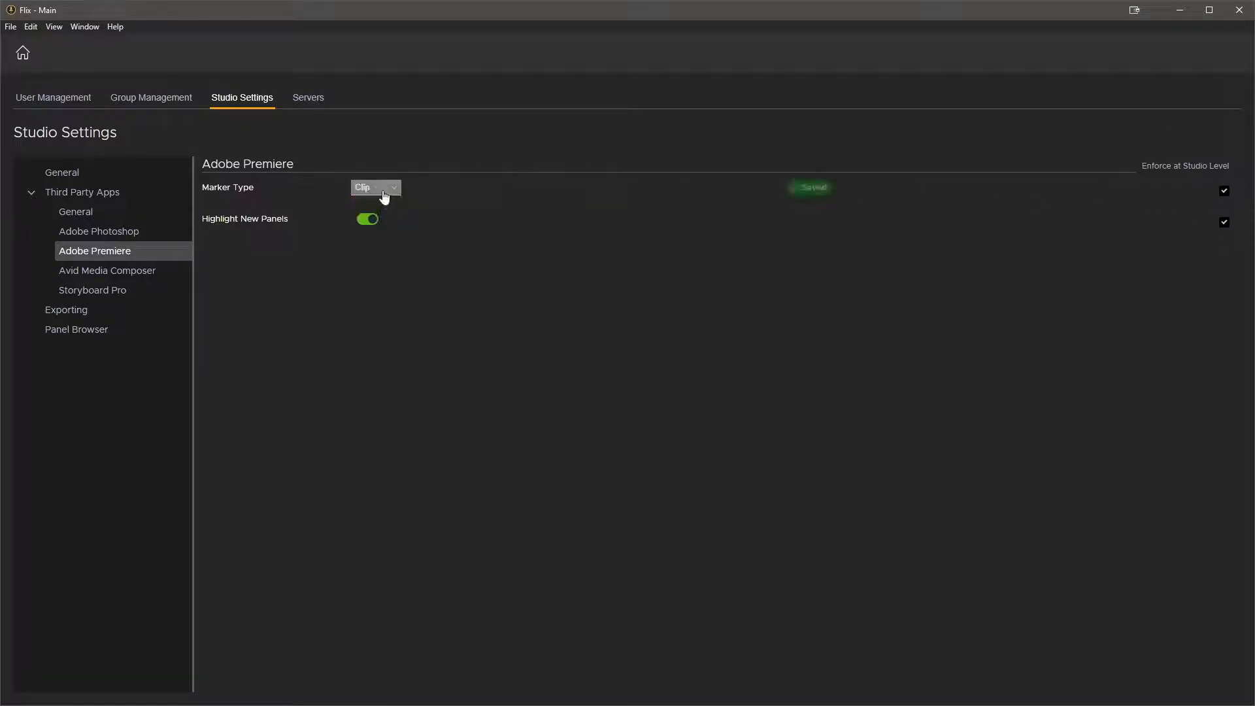
{"action": "left_click", "coordinate": [385, 196]}
{"action": "left_click", "coordinate": [383, 202]}
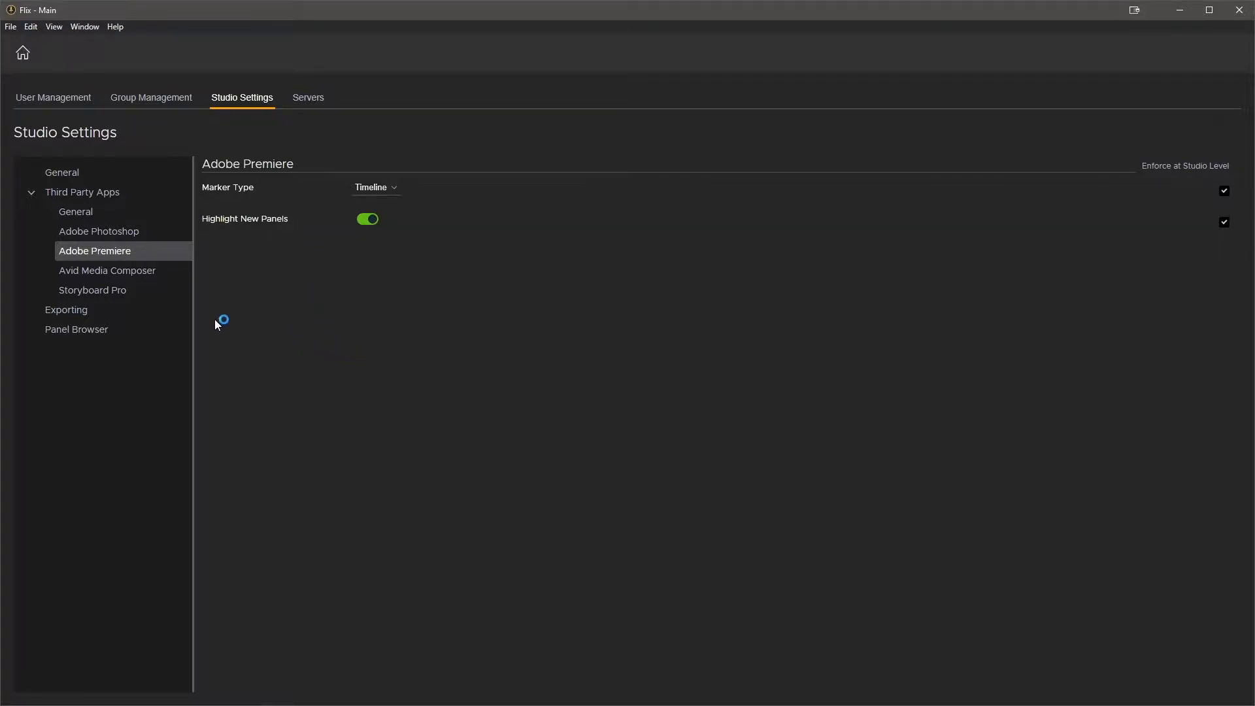
Review the Exporting settings and the Storyboard Pro executable paths
{"action": "left_click", "coordinate": [73, 312]}
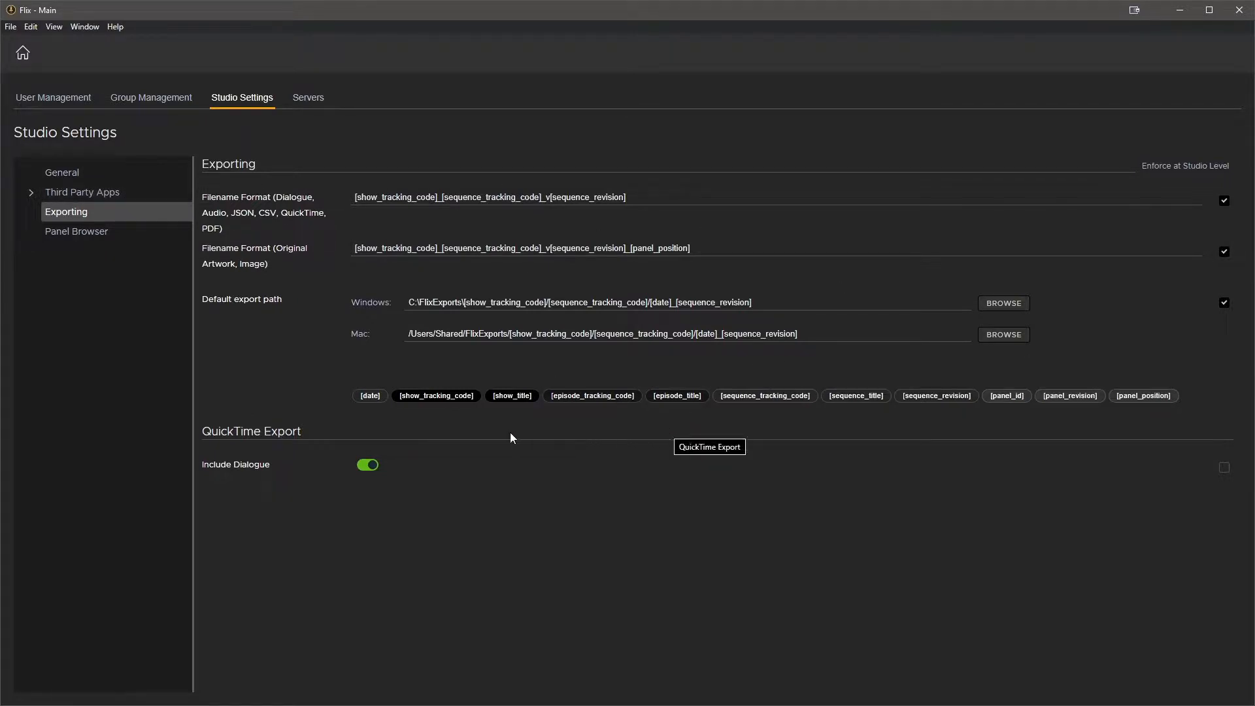
{"action": "left_click", "coordinate": [93, 195]}
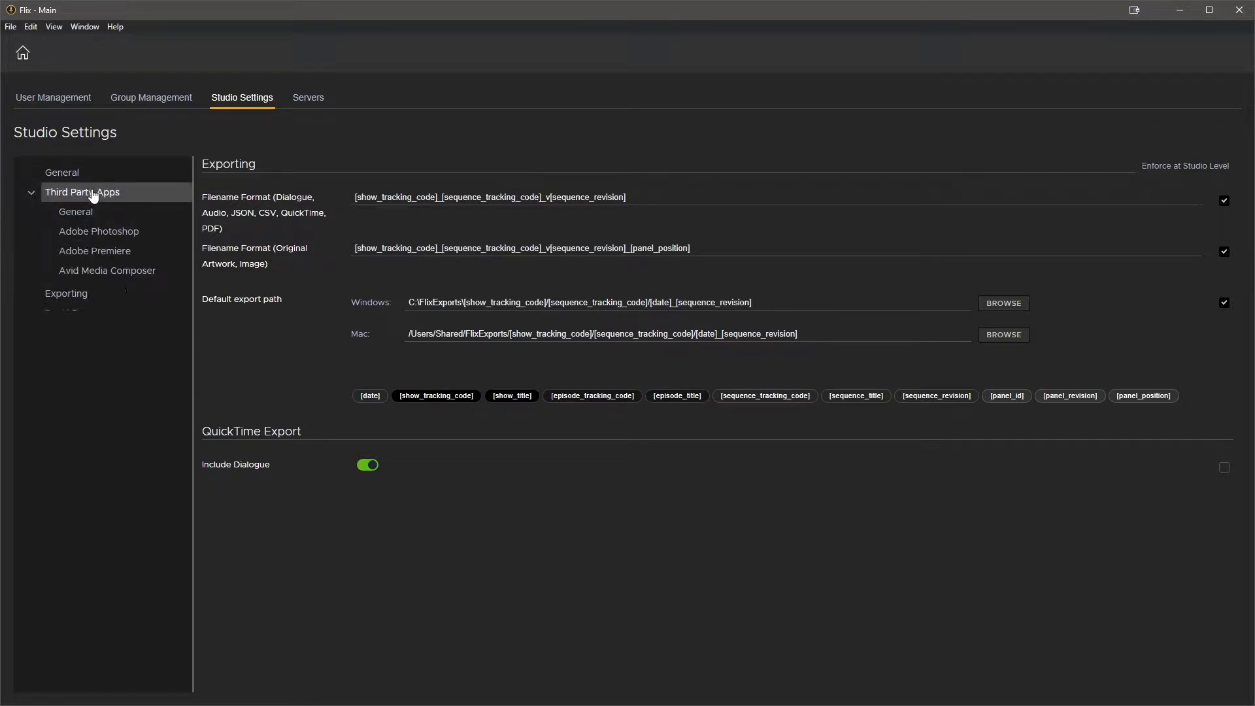
{"action": "left_click", "coordinate": [95, 290]}
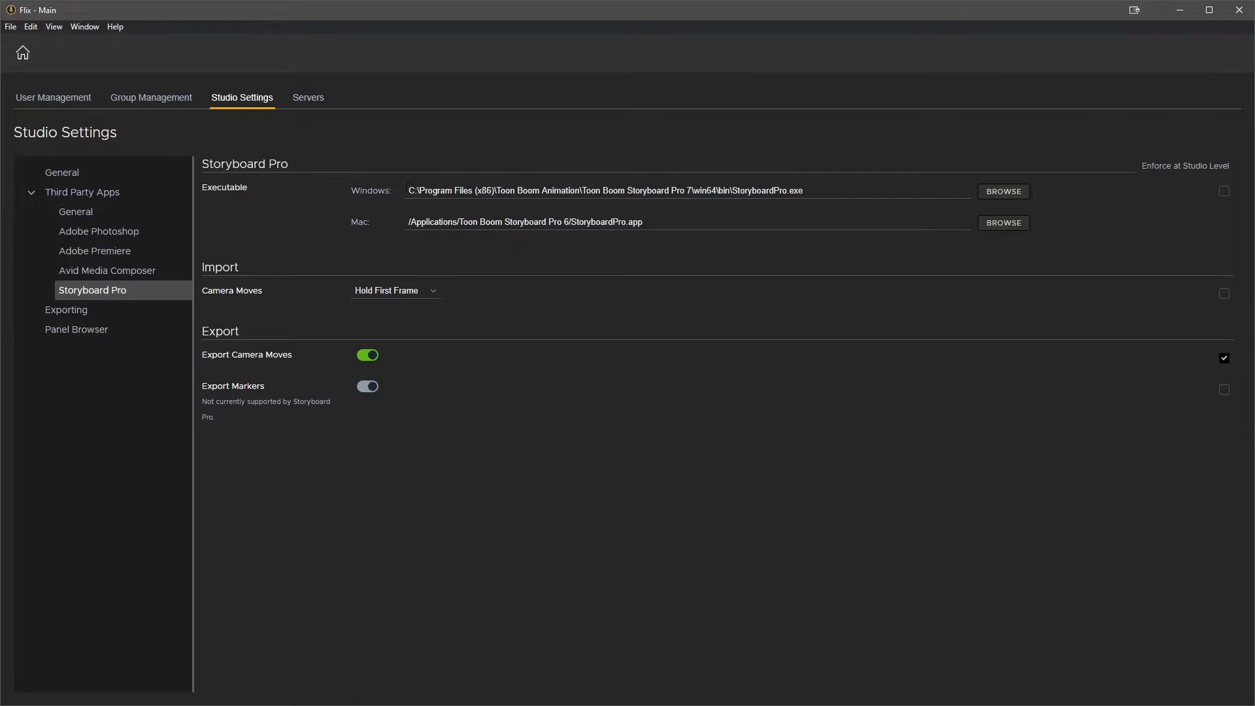
{"action": "left_click_drag", "start_coordinate": [407, 190], "coordinate": [903, 208]}
{"action": "left_click_drag", "start_coordinate": [680, 223], "coordinate": [269, 220]}
{"action": "left_click", "coordinate": [596, 489]}
Set Storyboard Pro camera moves import to Hold First Frame and enforce it at studio level
{"action": "left_click", "coordinate": [432, 298]}
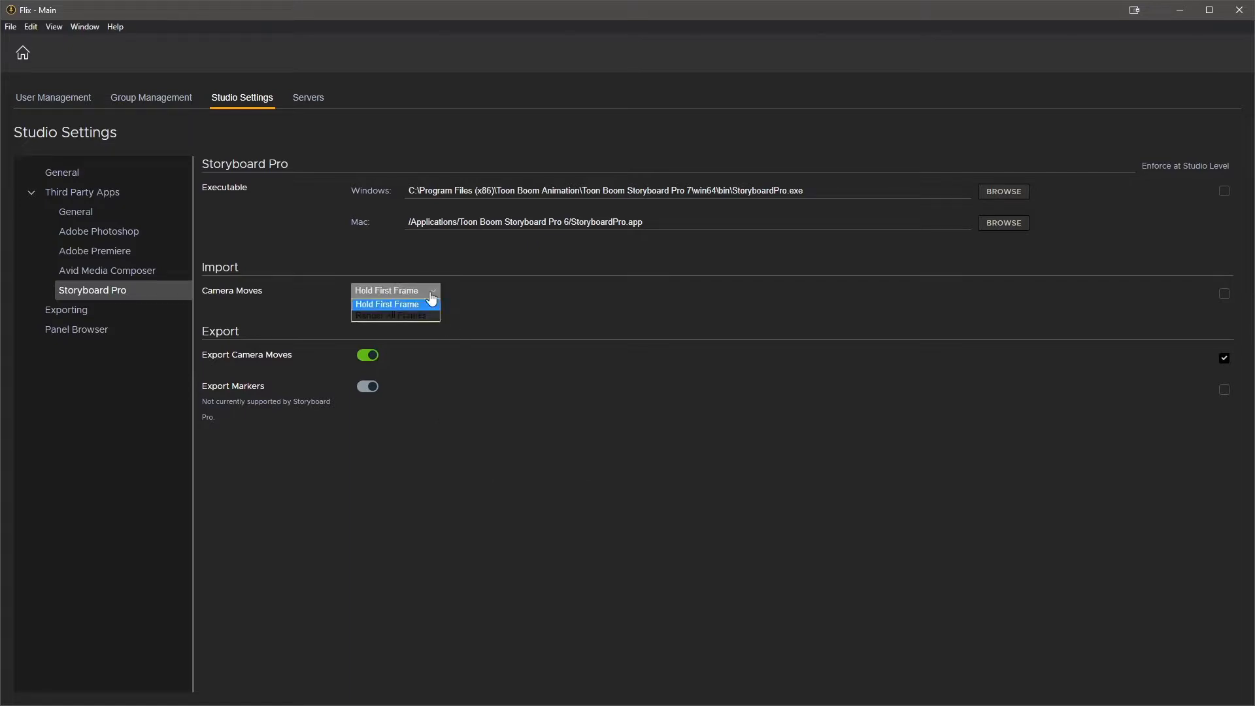
{"action": "left_click", "coordinate": [416, 315]}
{"action": "left_click", "coordinate": [420, 294]}
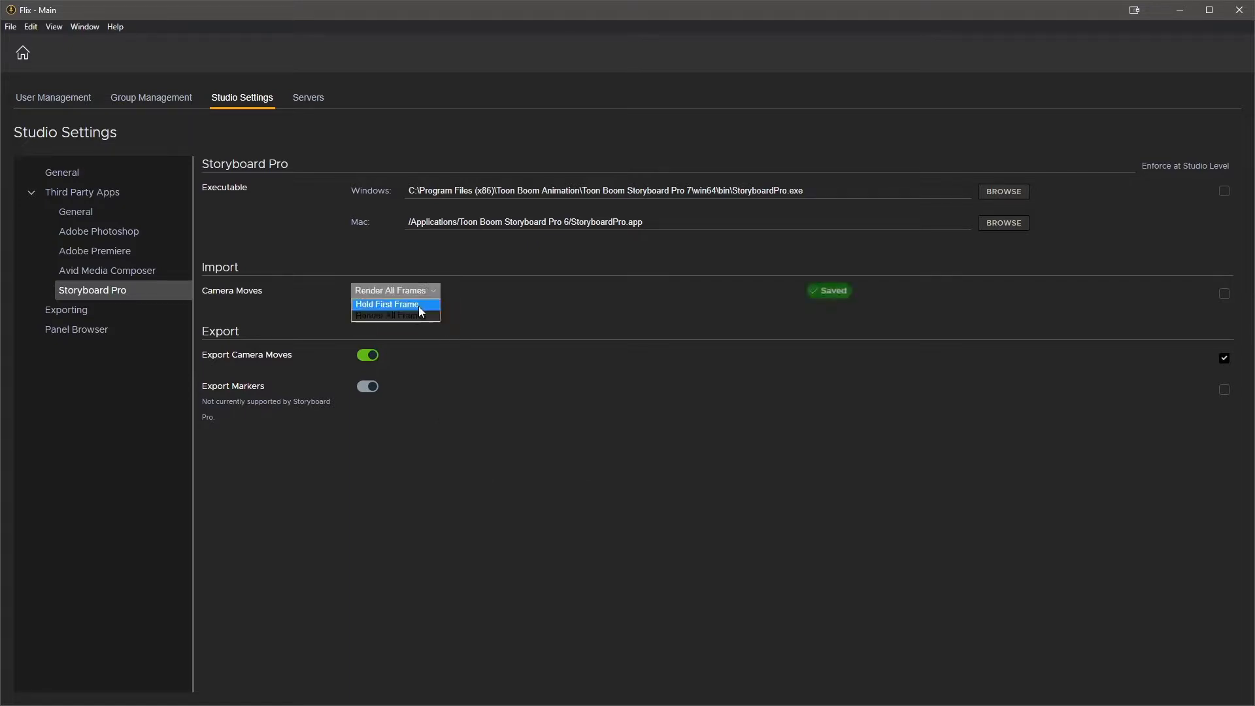
{"action": "left_click", "coordinate": [418, 307]}
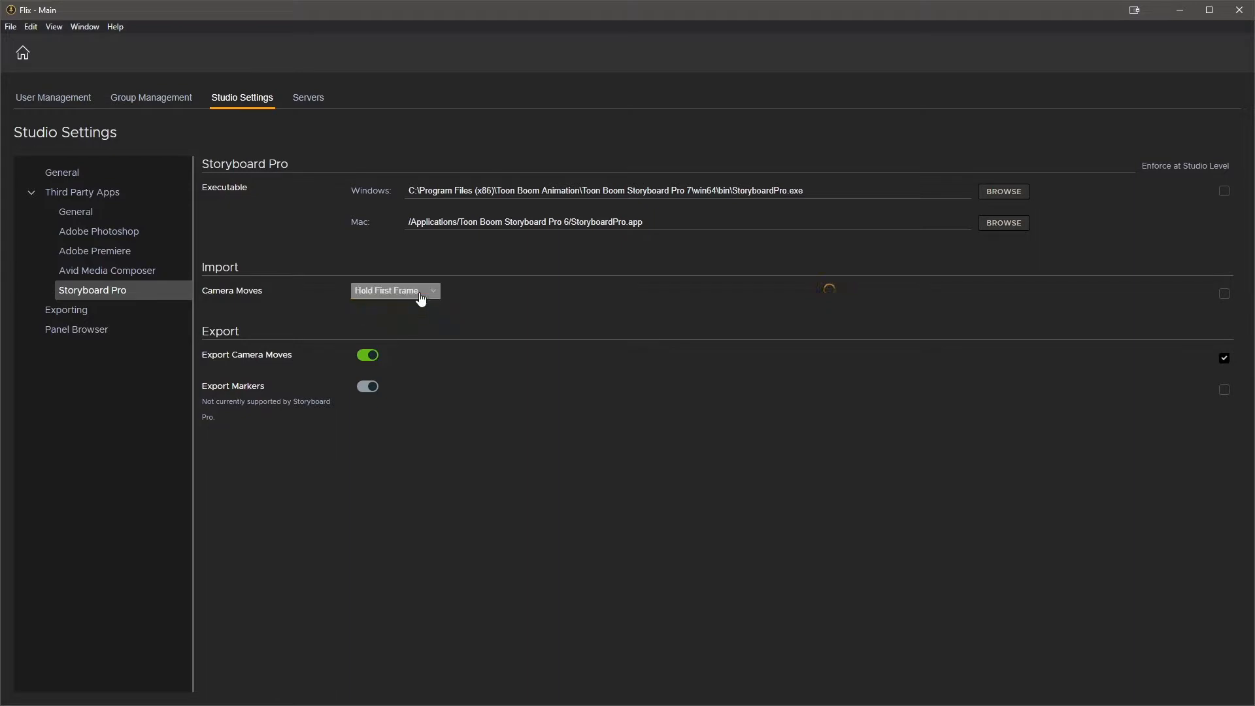
{"action": "left_click", "coordinate": [1224, 294]}
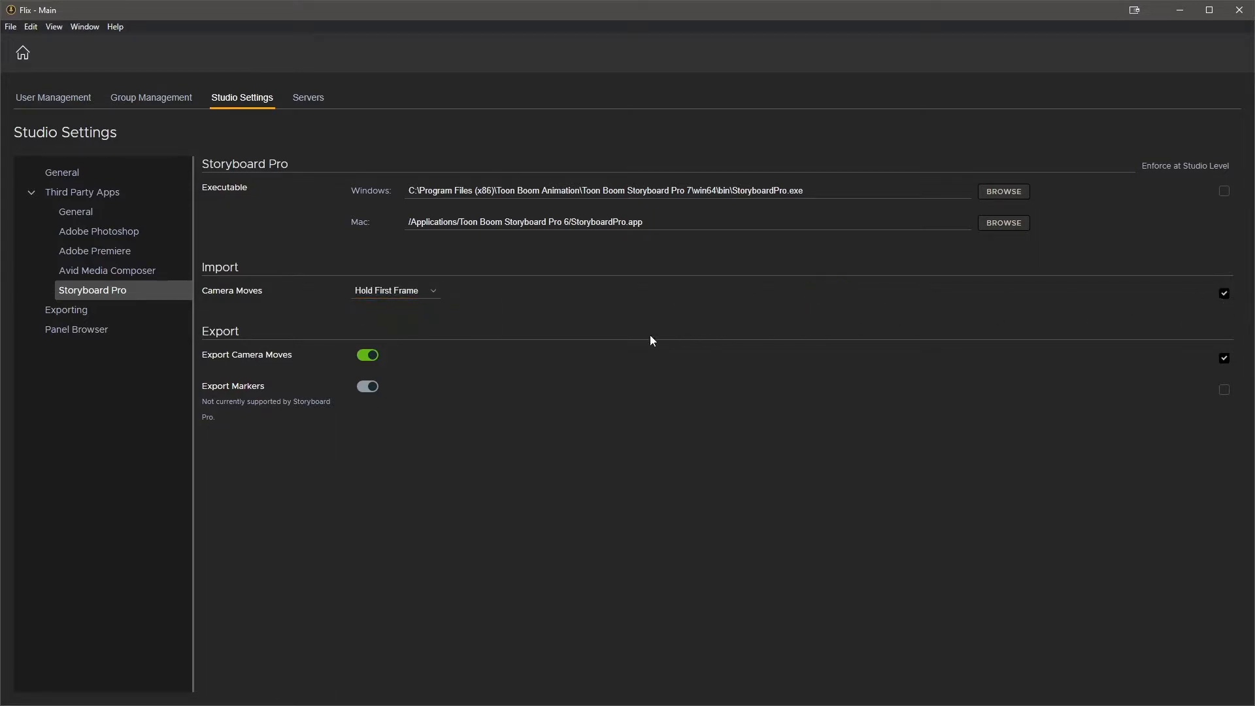